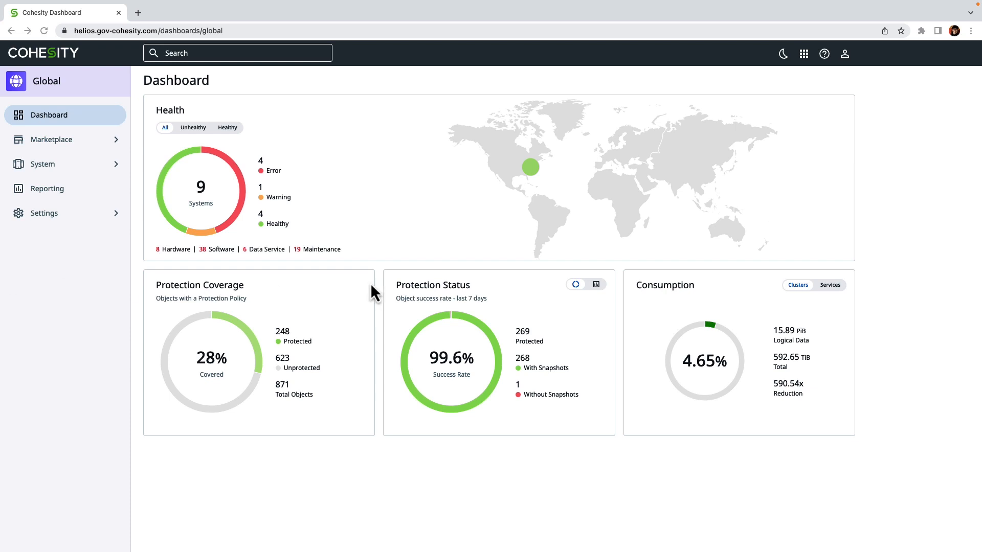
Switch to the DataProtect service and open its list of registered sources
left_click(803, 56)
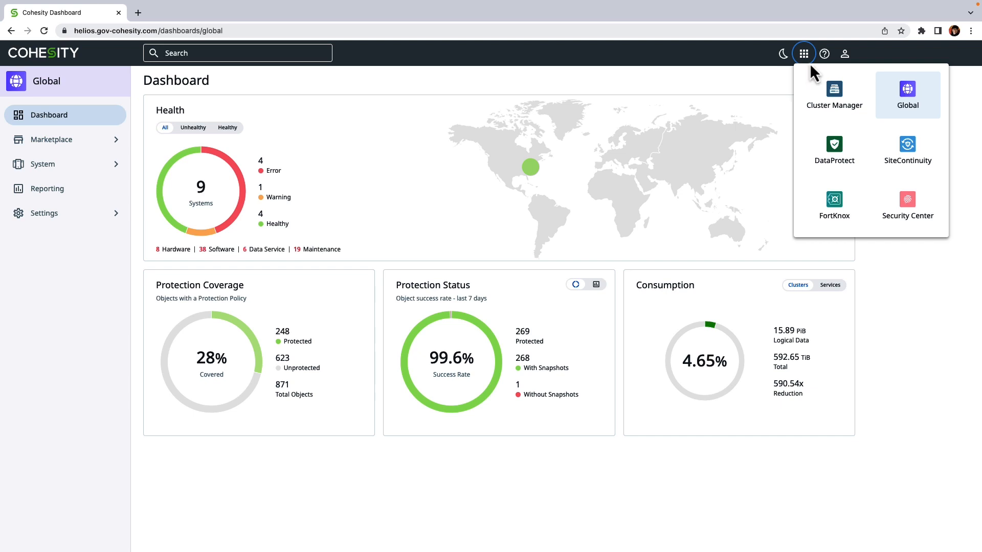
left_click(835, 156)
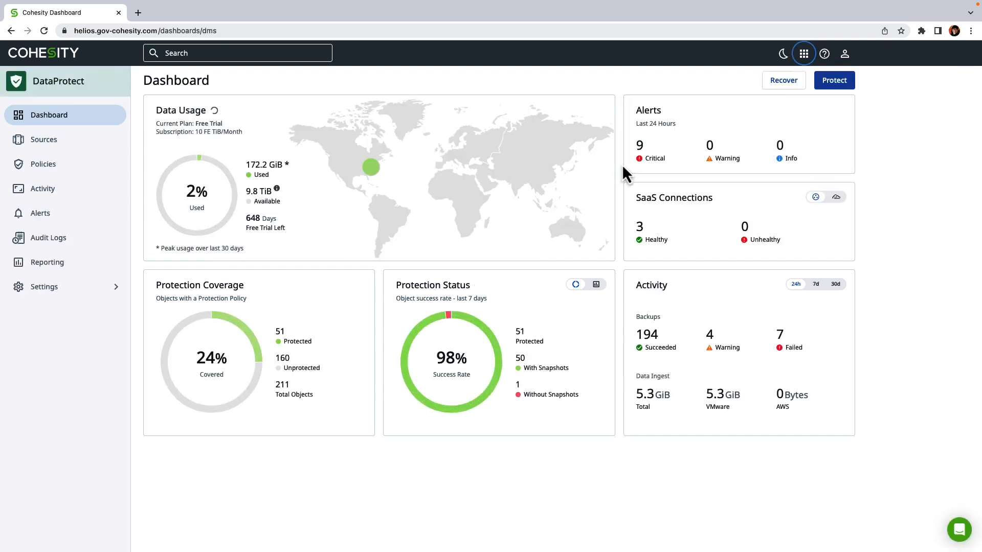
mouse_move(228, 179)
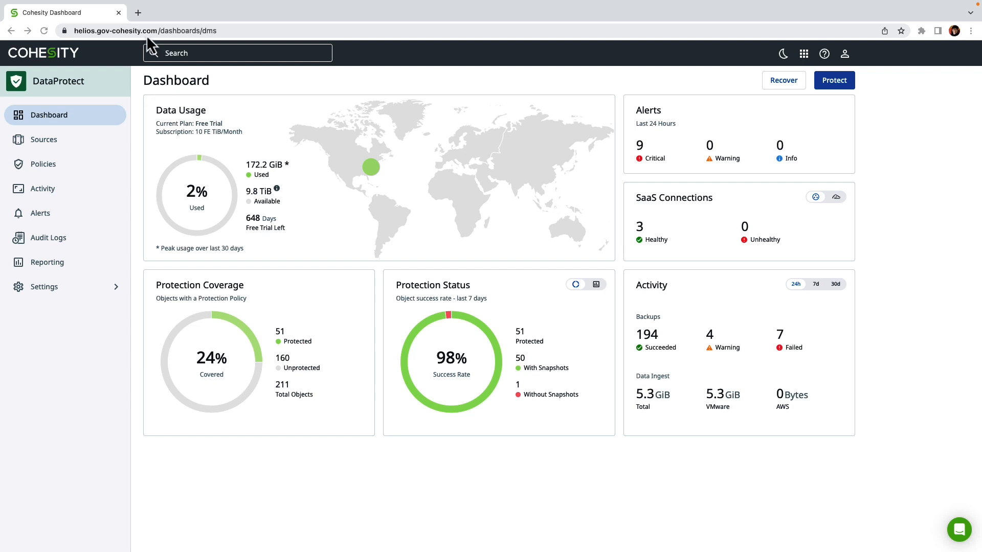
left_click(45, 147)
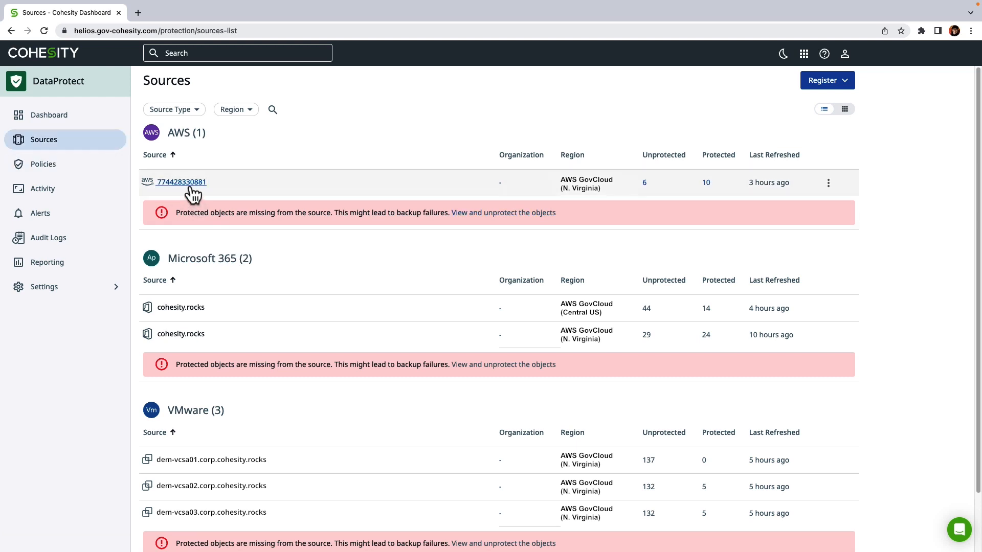
Check the source filters, then open the AWS source and examine its RDS and EC2 objects
left_click(178, 111)
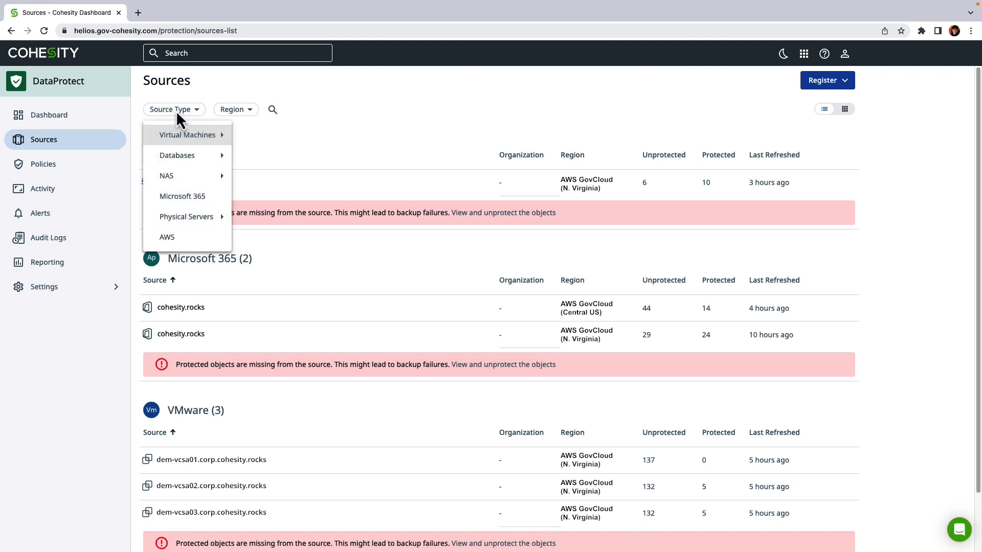
left_click(247, 110)
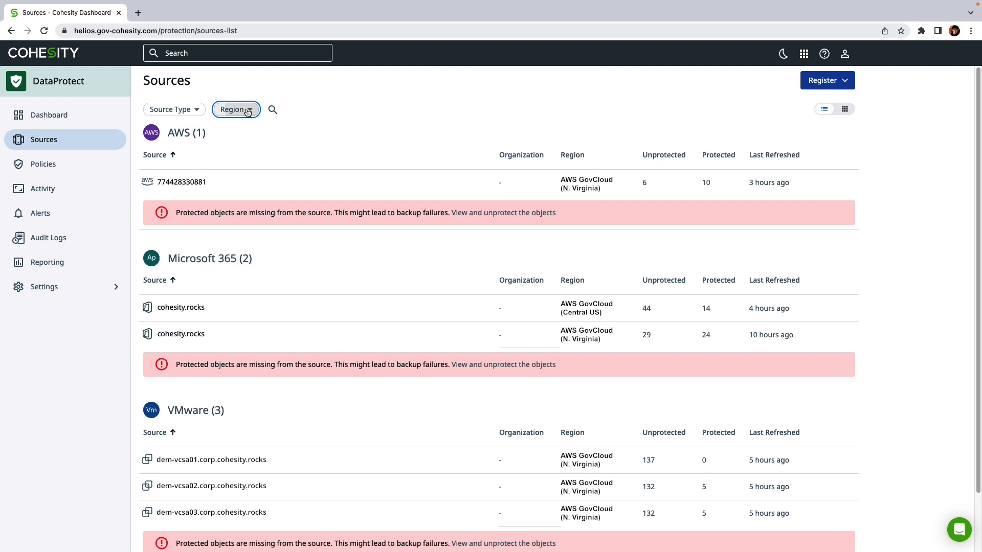
left_click(173, 183)
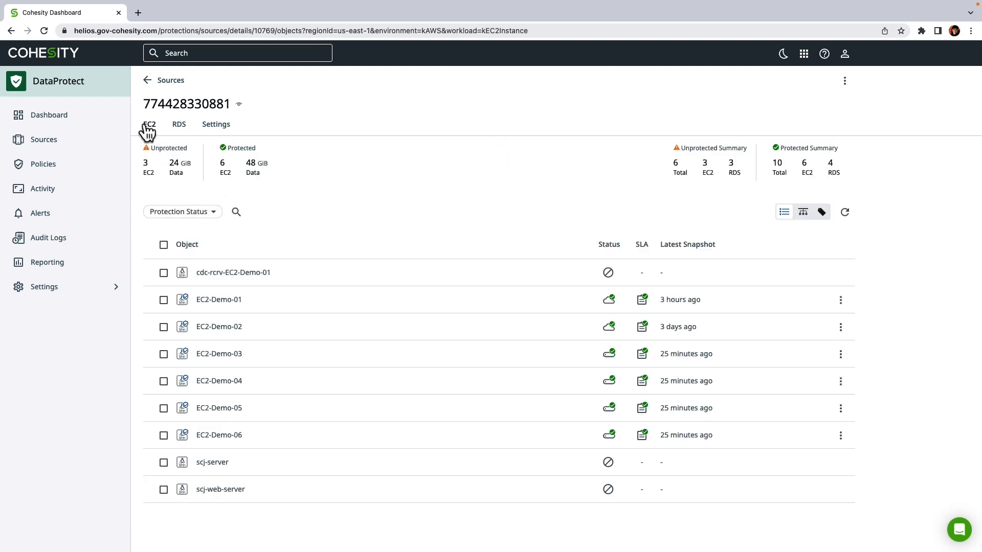
left_click(187, 130)
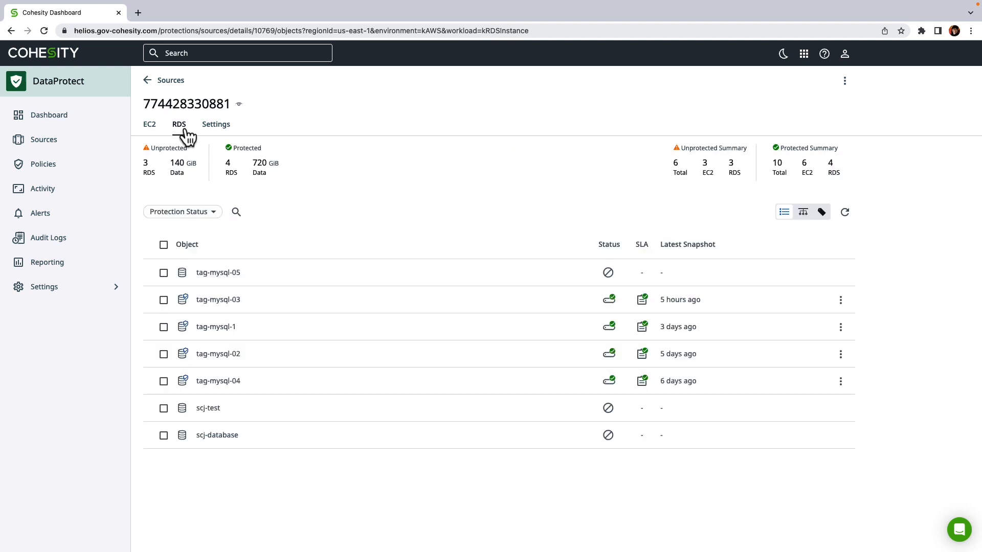
left_click(152, 133)
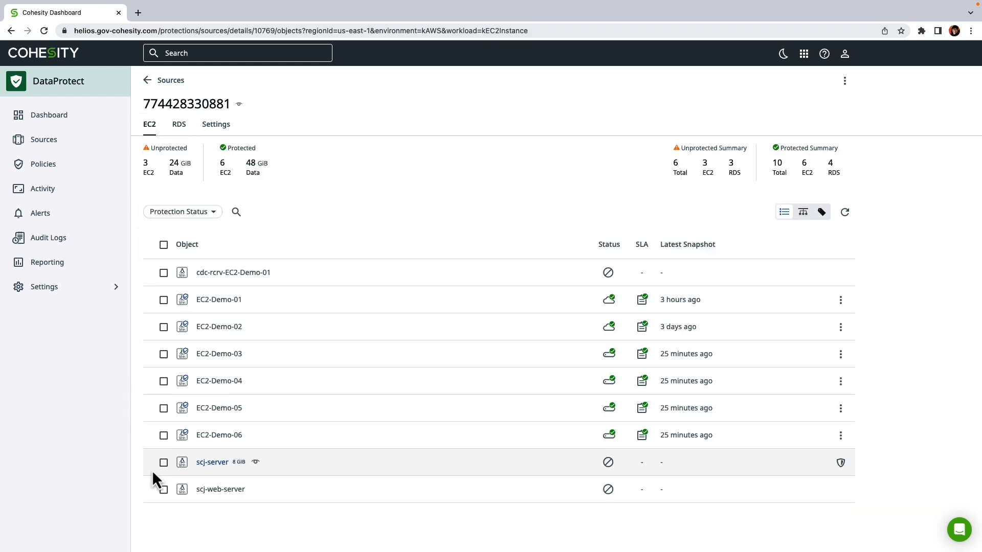
Protect the scj-server EC2 instance using the Gold policy for AWS snapshots
left_click(163, 463)
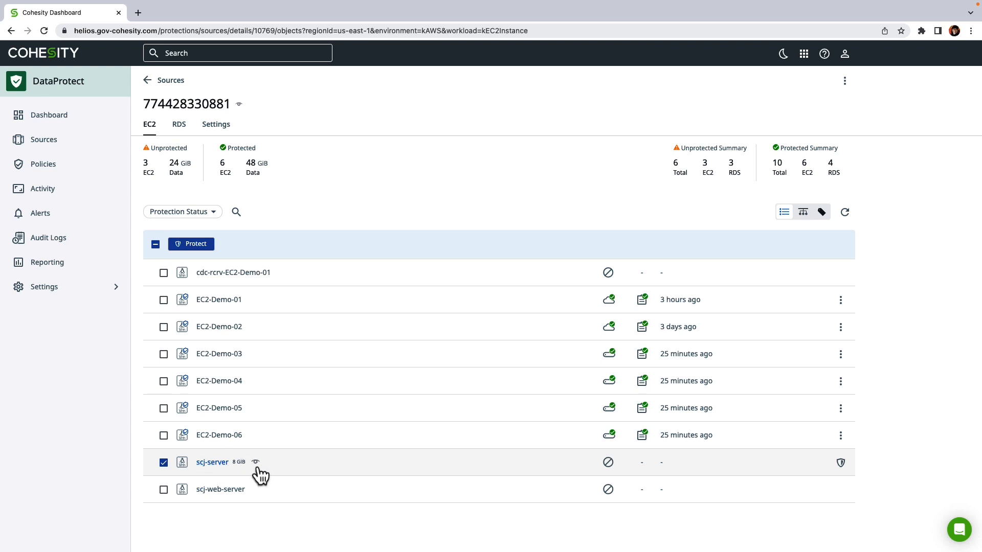
left_click(841, 463)
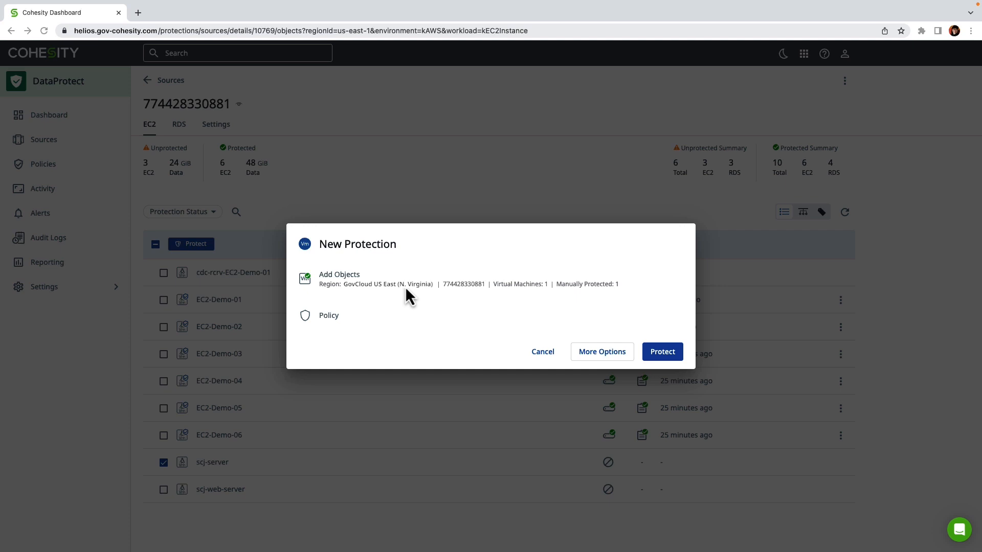
left_click(322, 316)
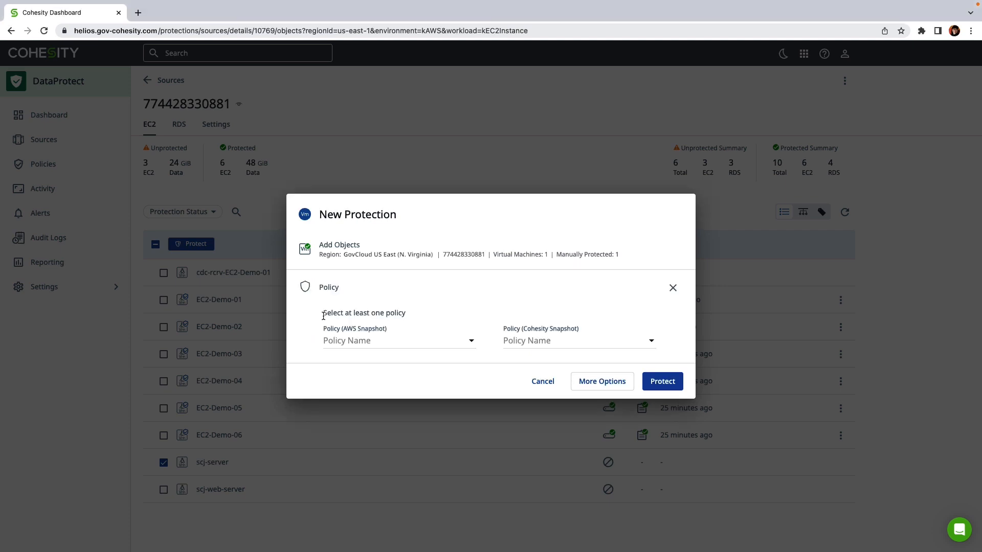
left_click(417, 342)
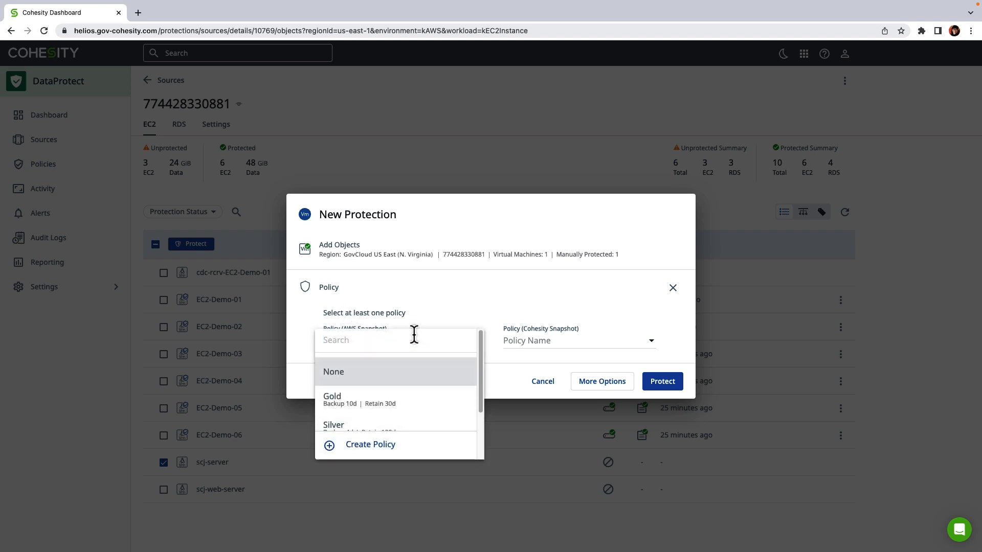
left_click(389, 409)
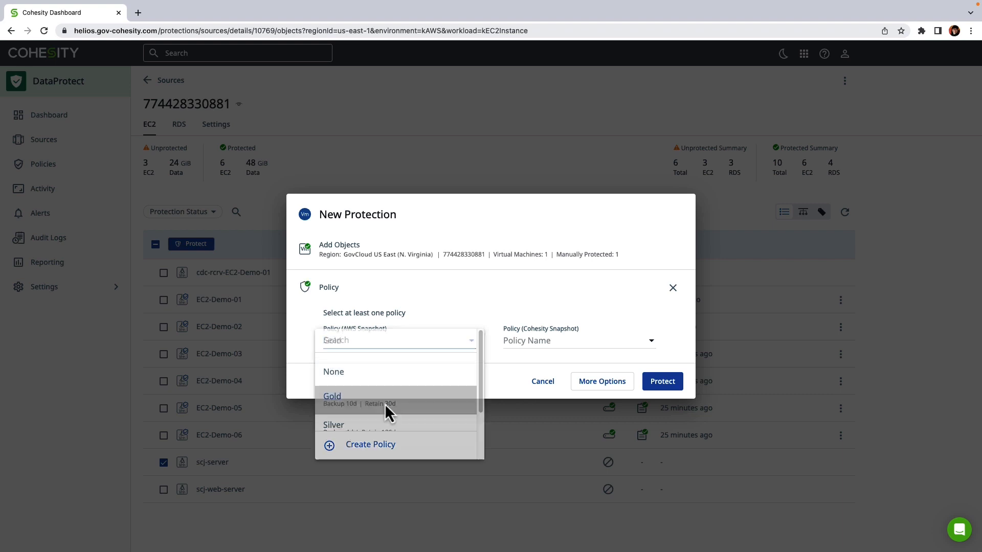
left_click(665, 390)
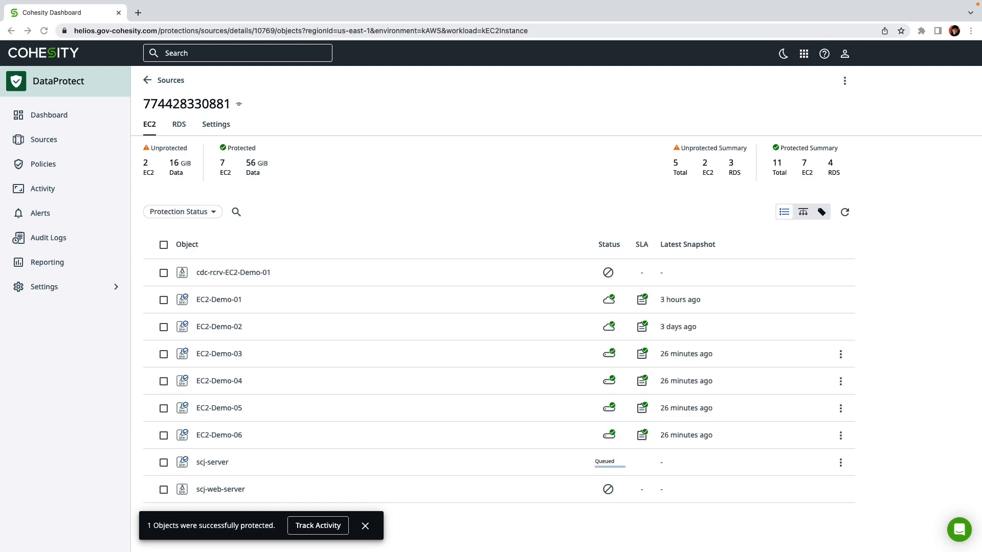
Add a quiet time from 12:00 AM to 12:30 AM on Friday to the Gold protection policy and save it
left_click(40, 166)
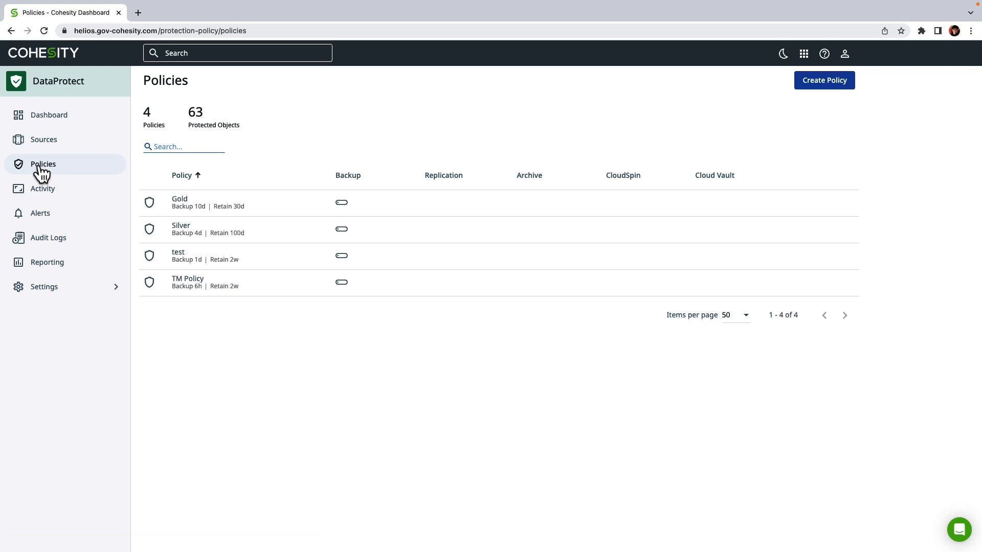
left_click(160, 203)
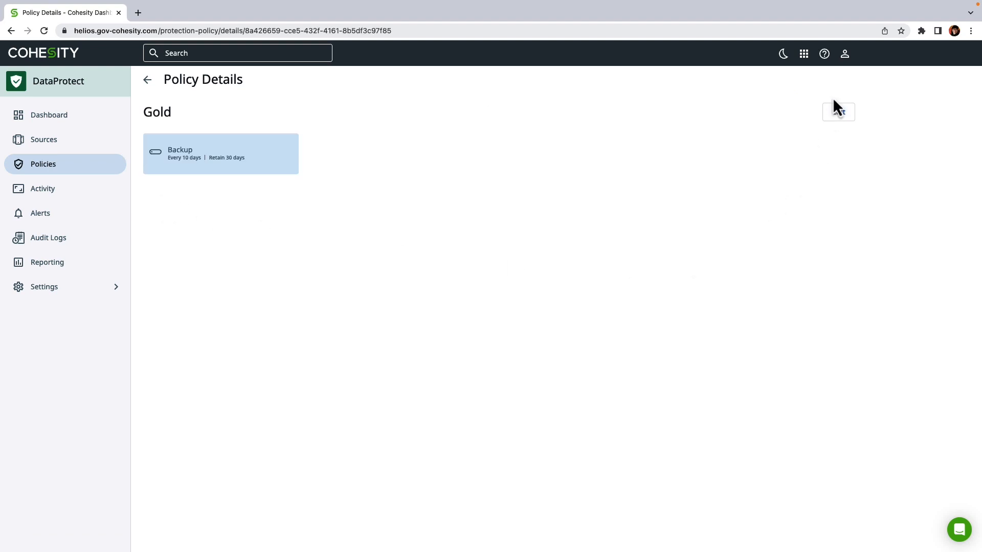
left_click(838, 112)
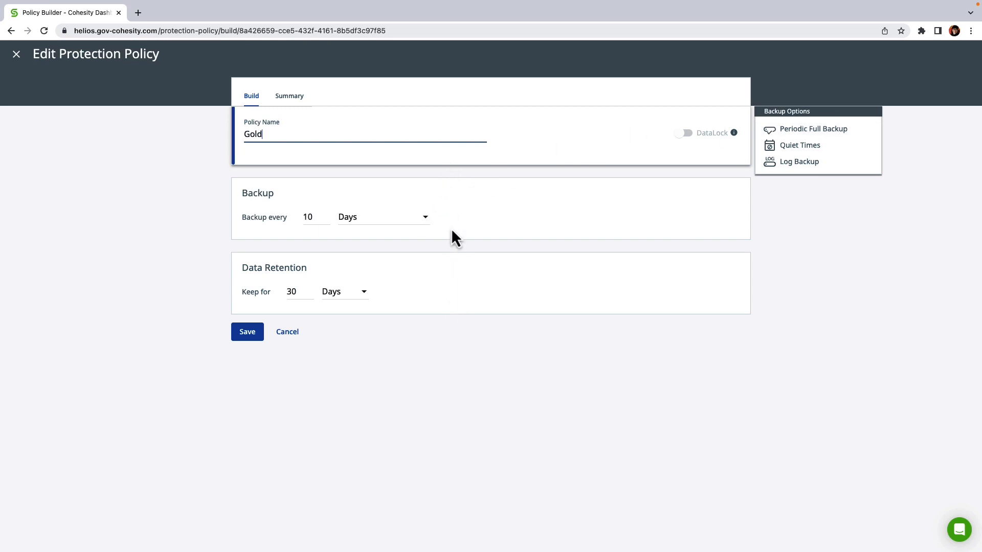
left_click(770, 149)
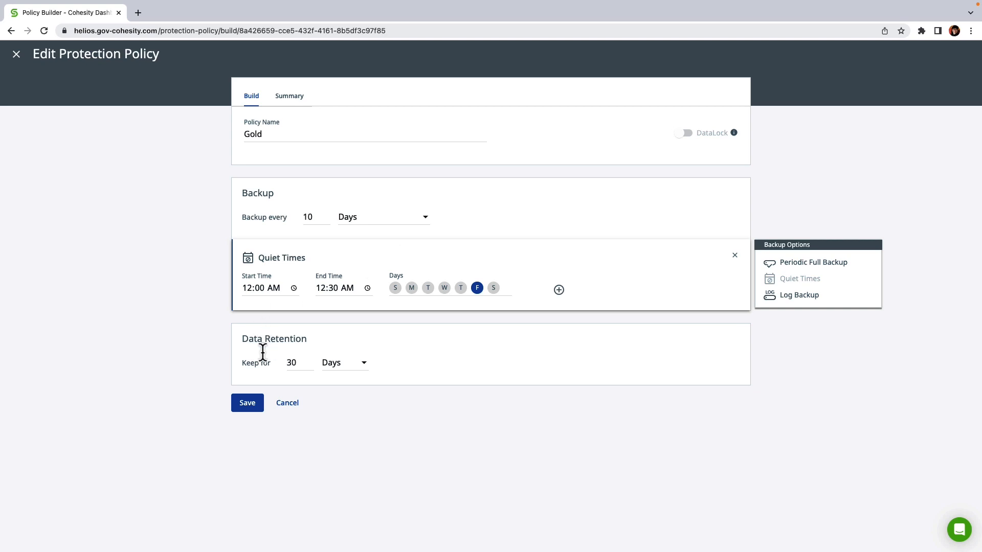
left_click(247, 403)
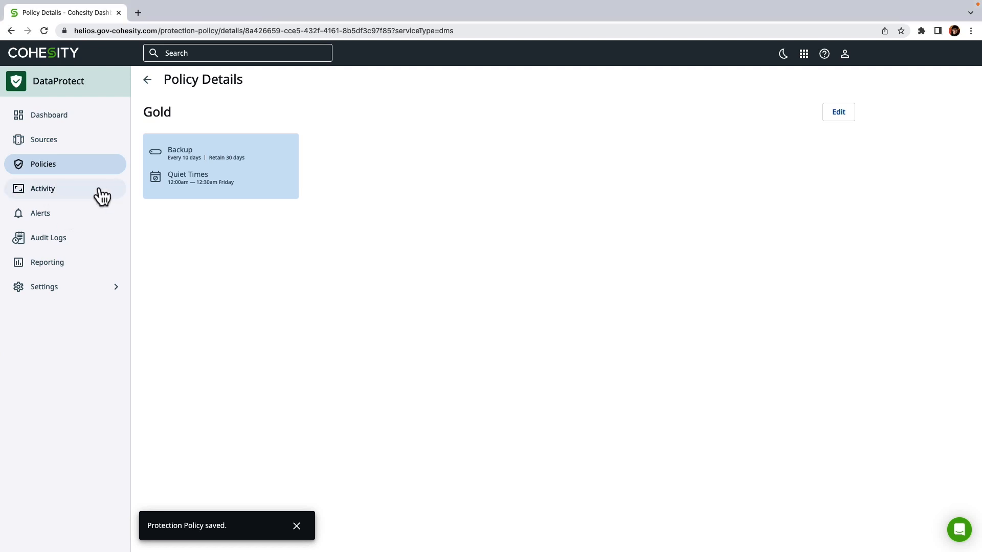
Open the DataProtect activity list and set its time range to Past 30 Days
left_click(42, 189)
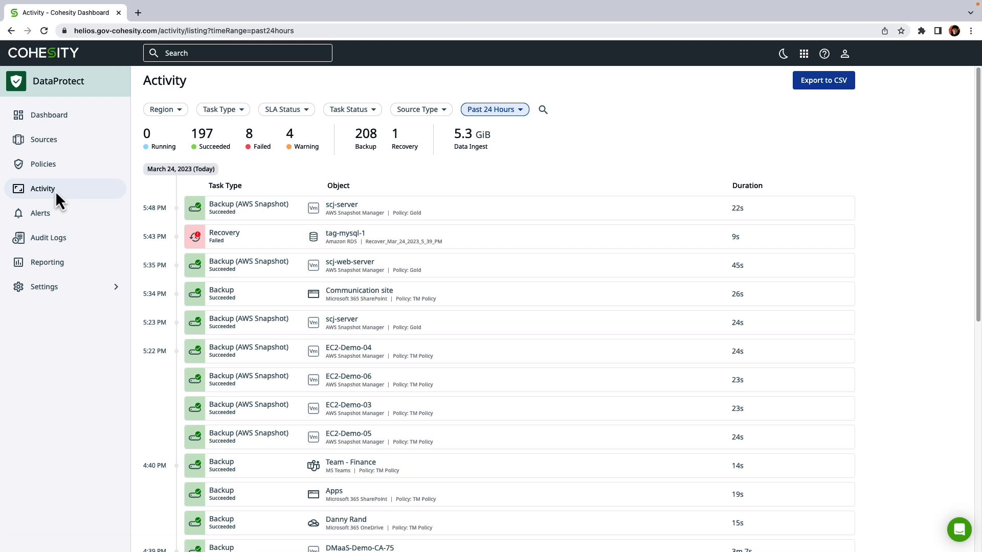
left_click(55, 191)
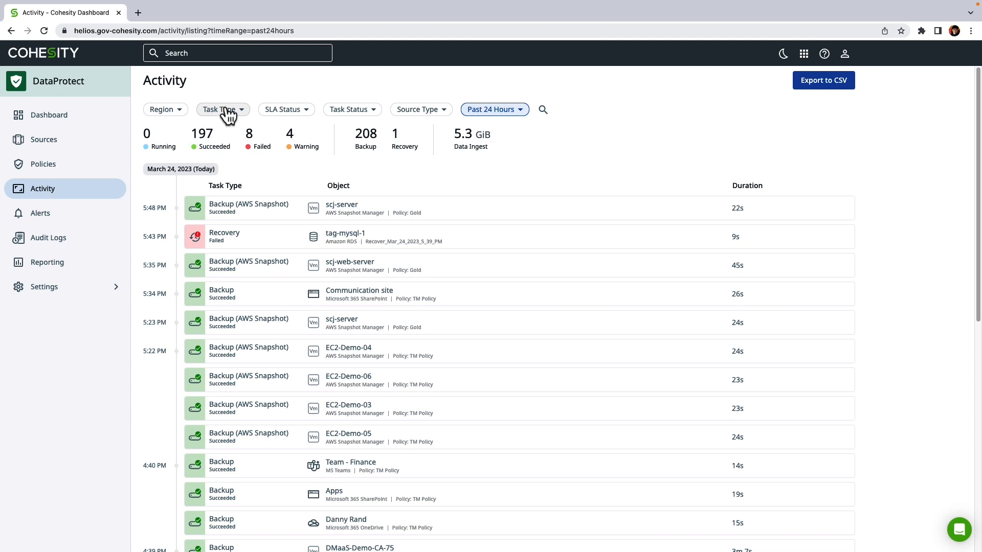
left_click(481, 113)
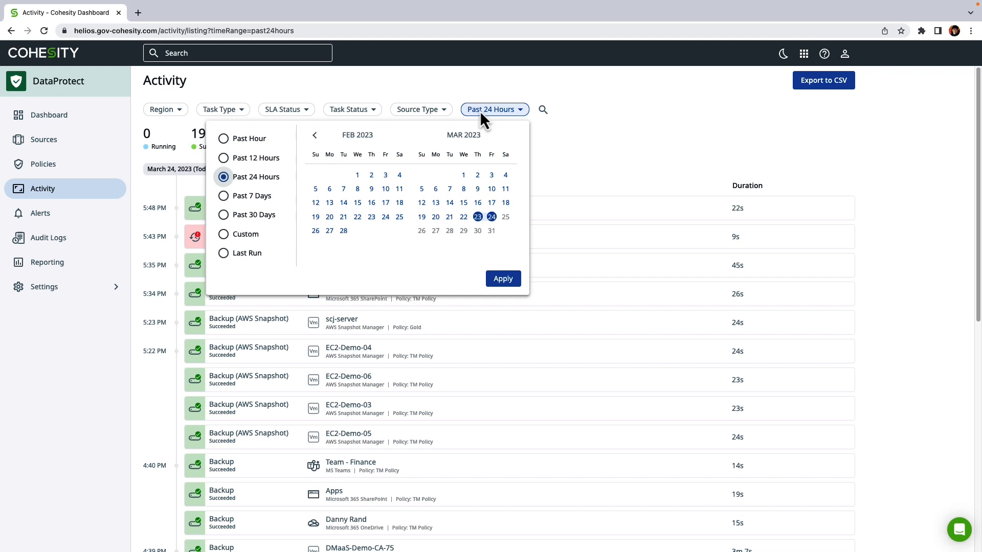
left_click(228, 216)
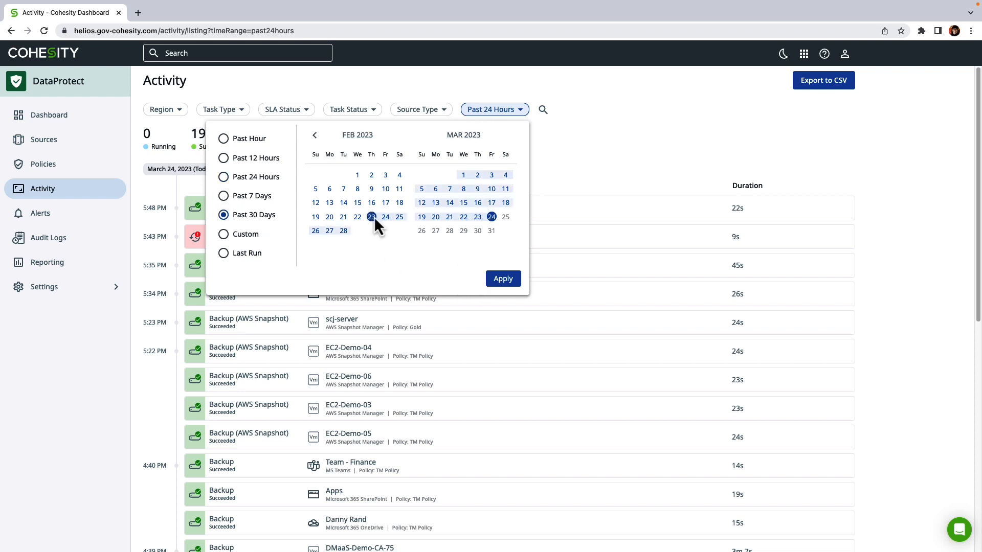
left_click(501, 280)
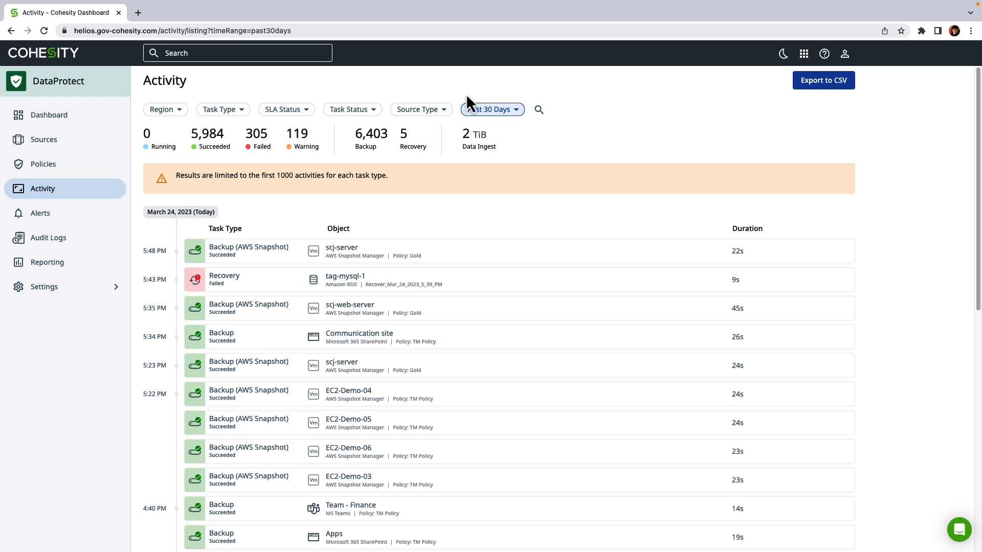
Filter the activity list by the AWS source type, narrowed to Amazon EC2
left_click(429, 114)
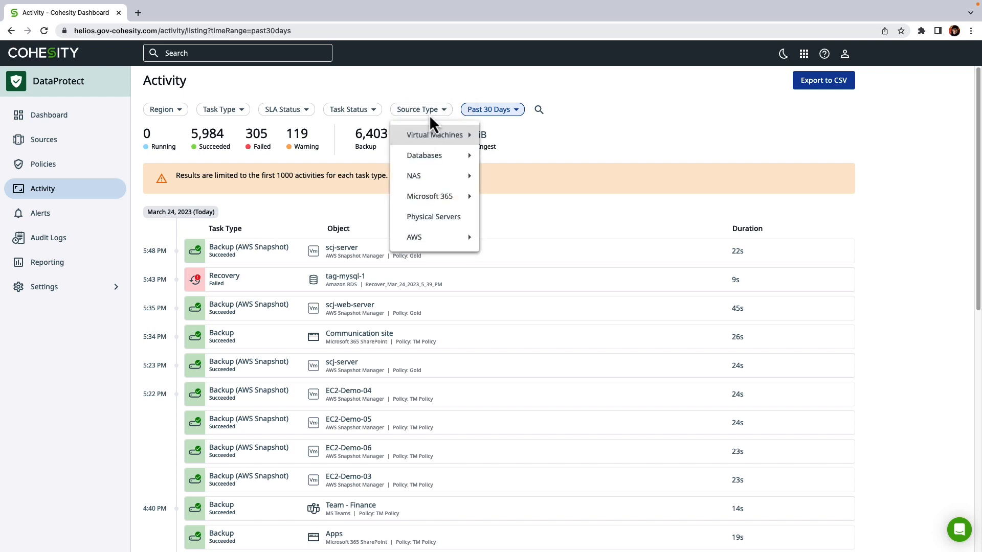
mouse_move(456, 239)
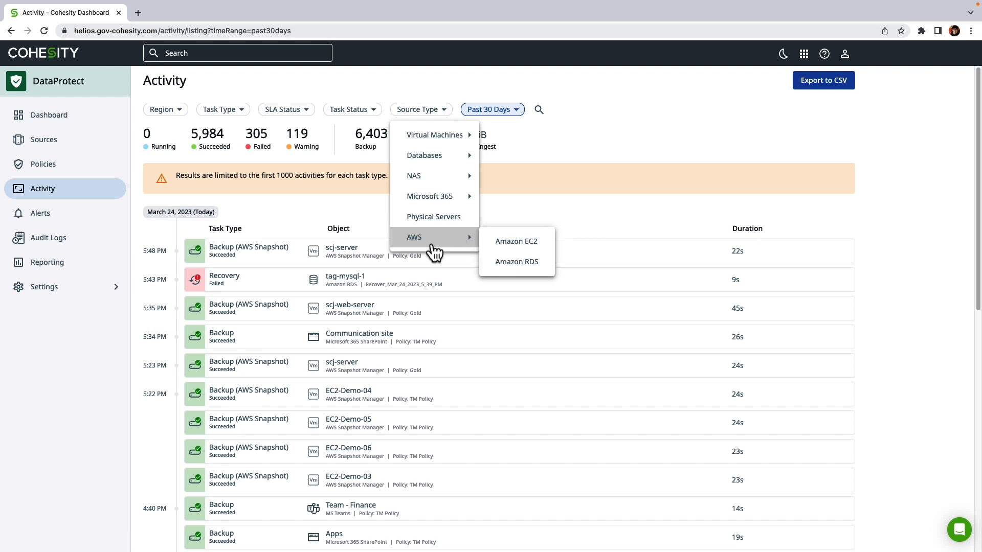
left_click(433, 244)
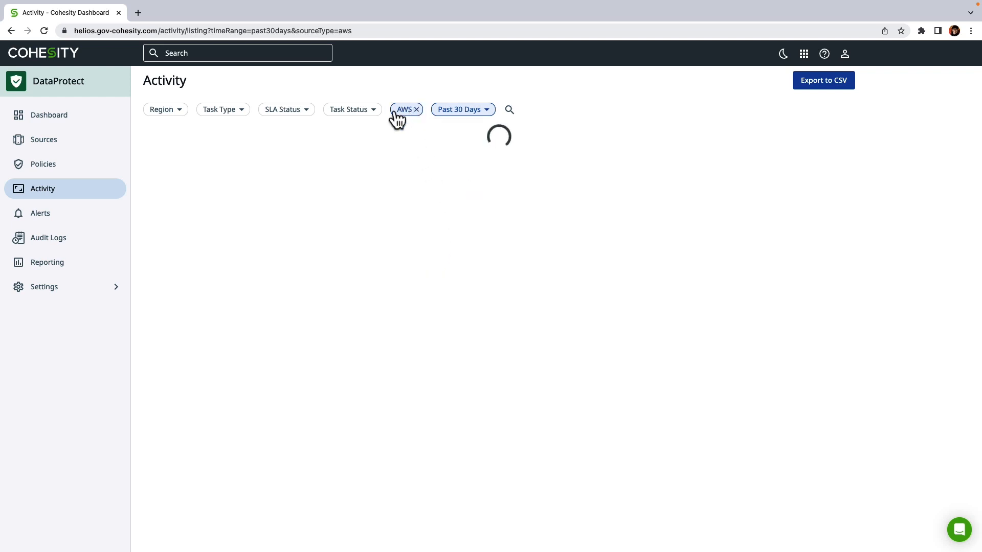
left_click(400, 113)
mouse_move(450, 238)
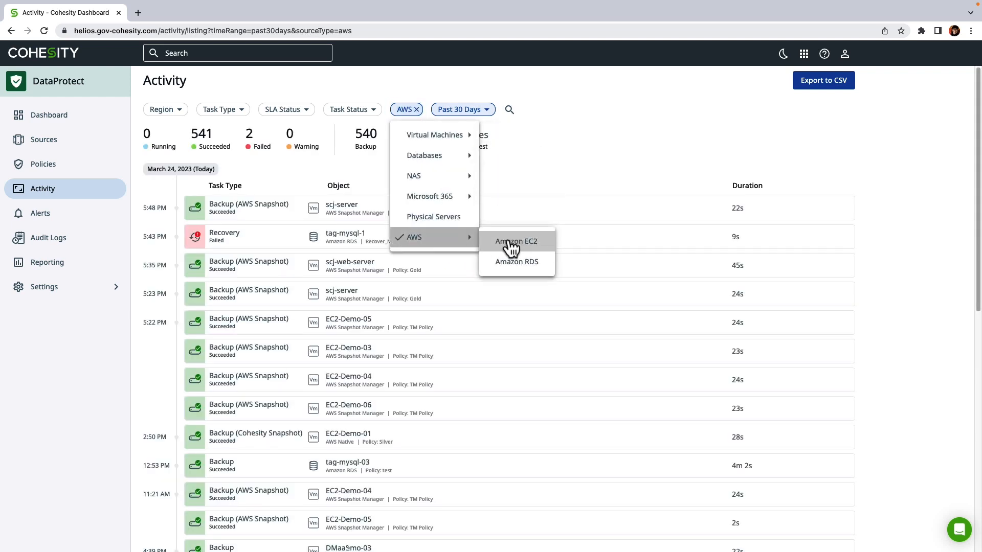
left_click(509, 244)
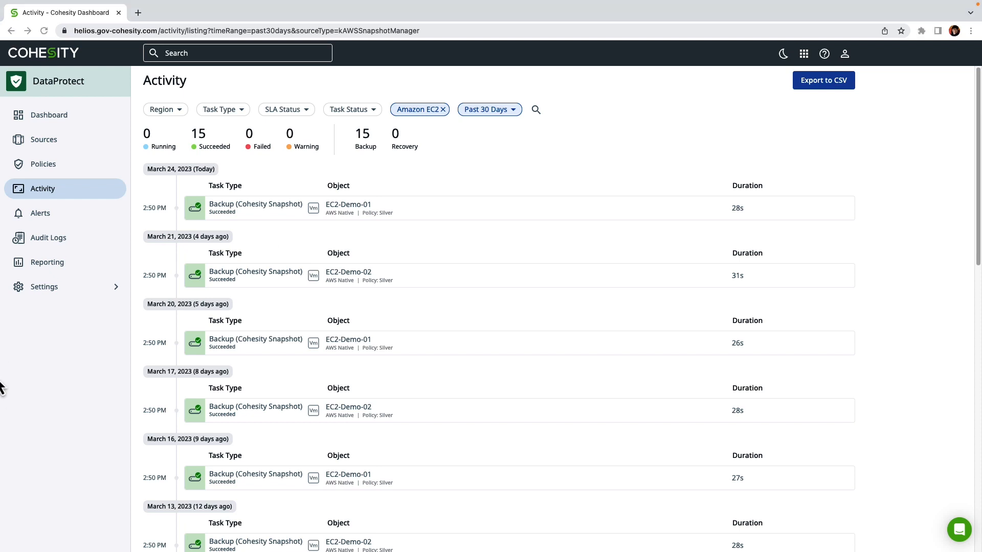
Open the March 24, 2023 backup run of EC2-Demo-01 and read through its backup task activity log
left_click(192, 208)
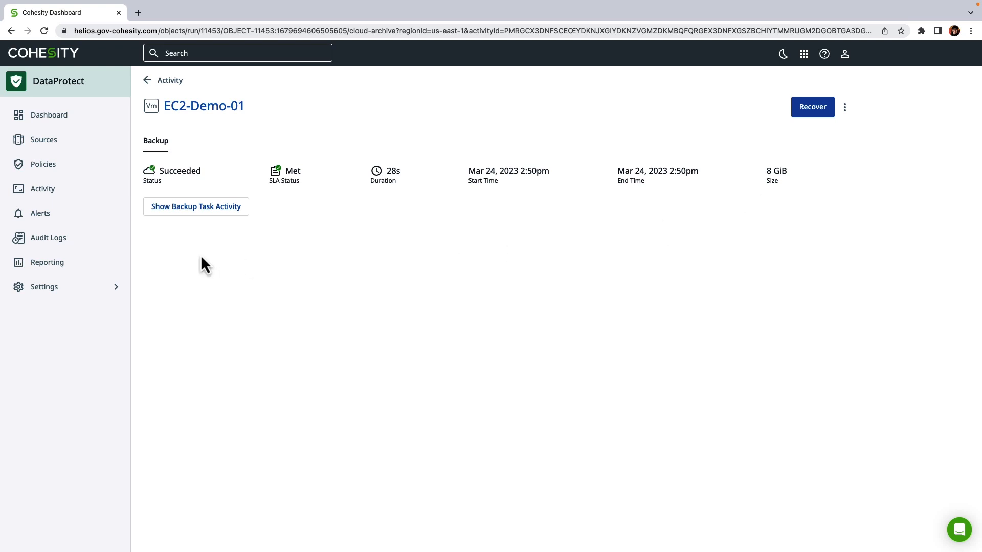
left_click(165, 210)
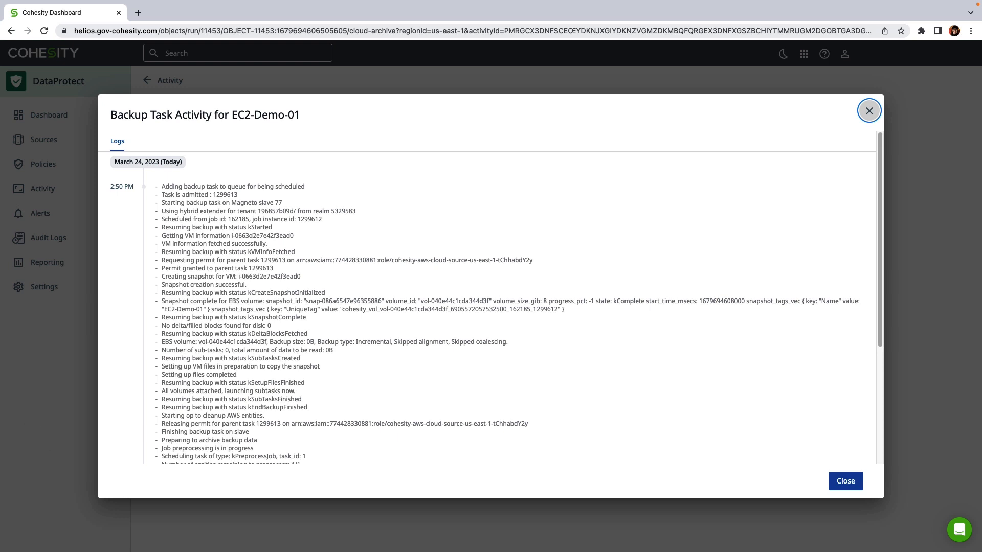
left_click(0, 378)
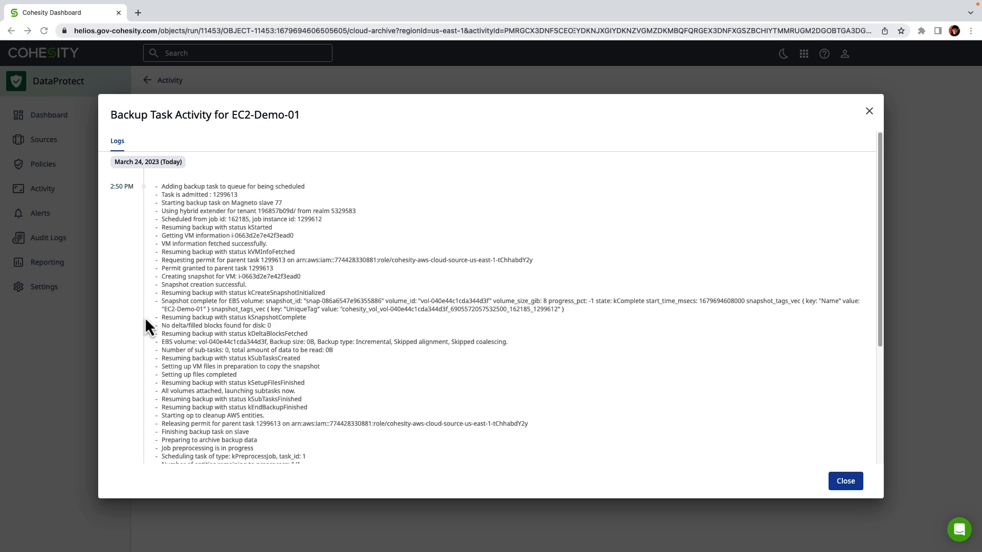
scroll(142, 401, "down", 5)
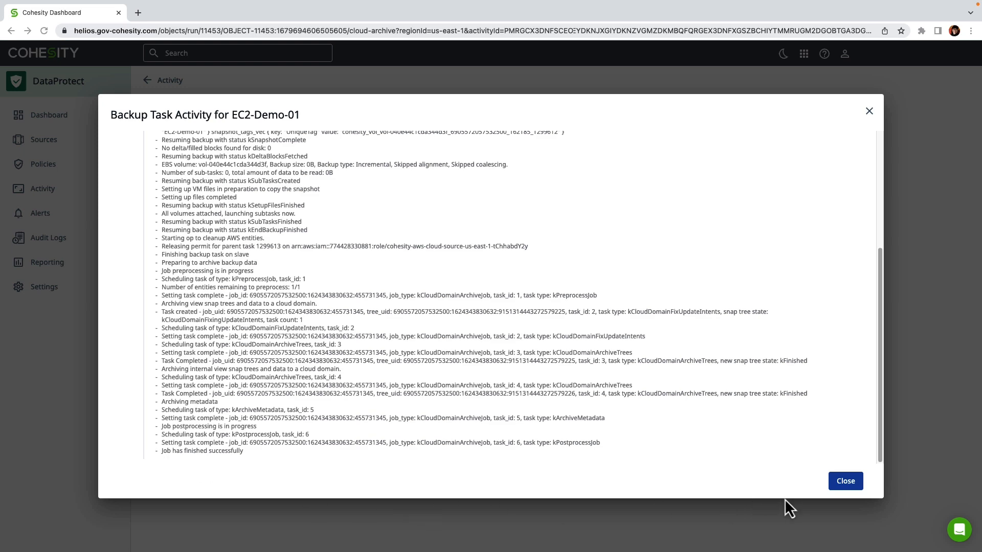
left_click(841, 481)
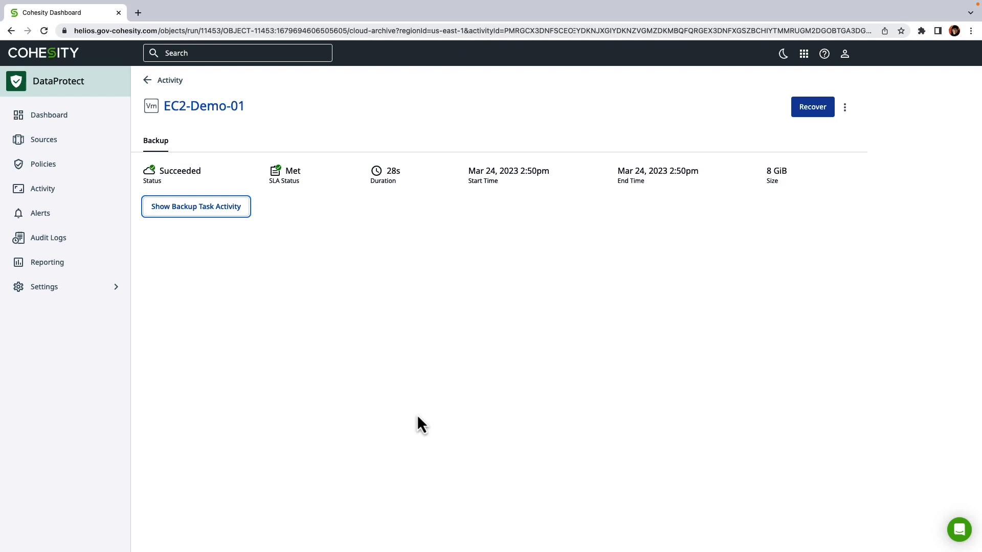
Open the registered AWS account from the sources list and show its RDS database instances
left_click(1, 393)
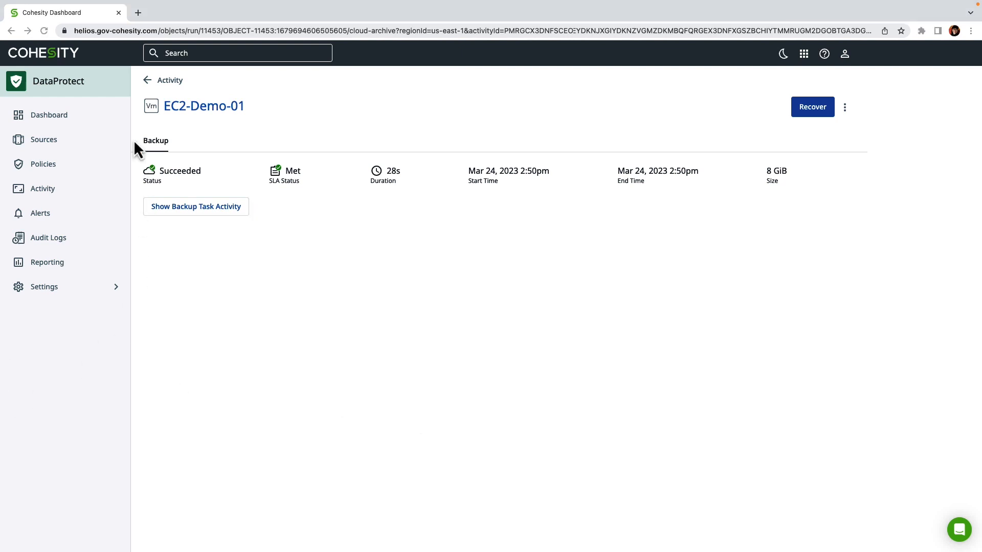
left_click(47, 142)
left_click(47, 142)
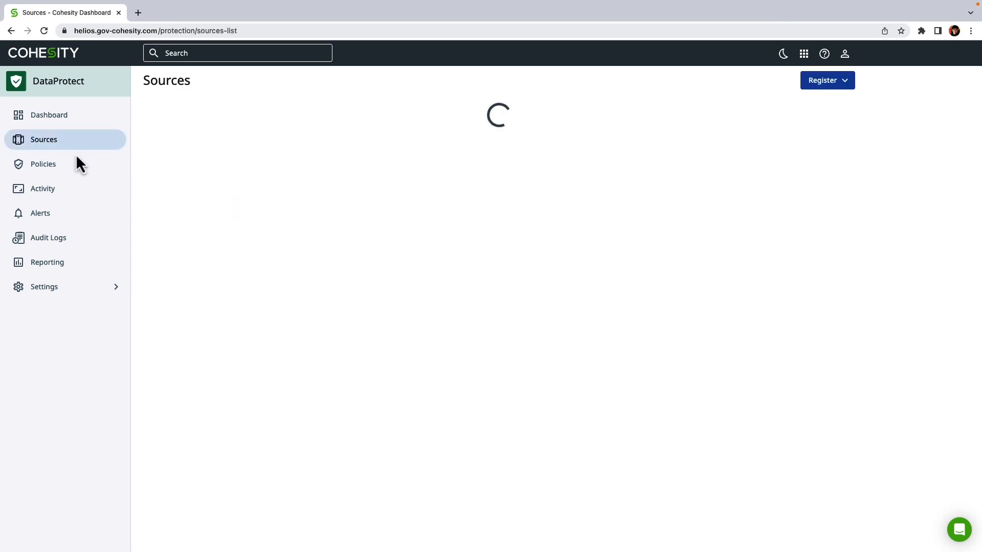
left_click(189, 183)
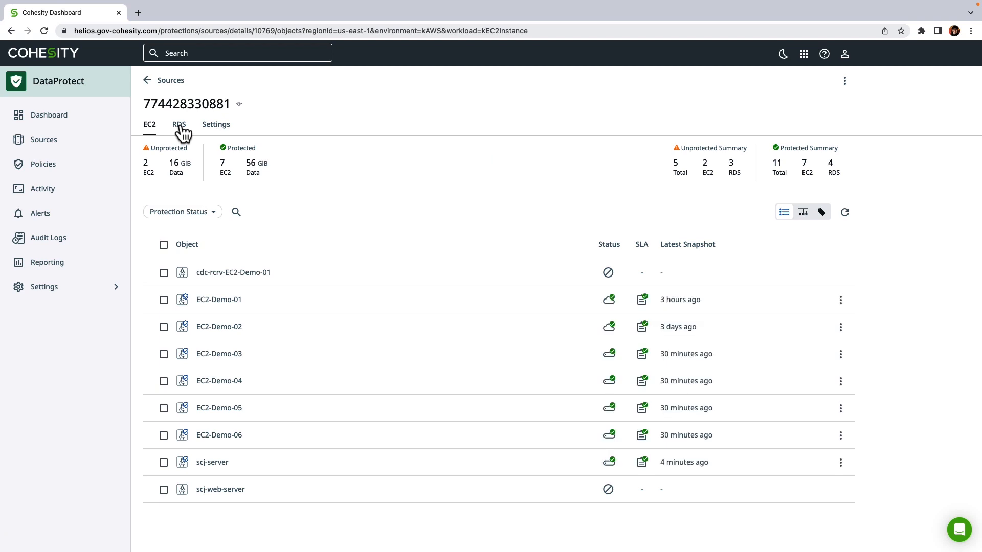
left_click(180, 127)
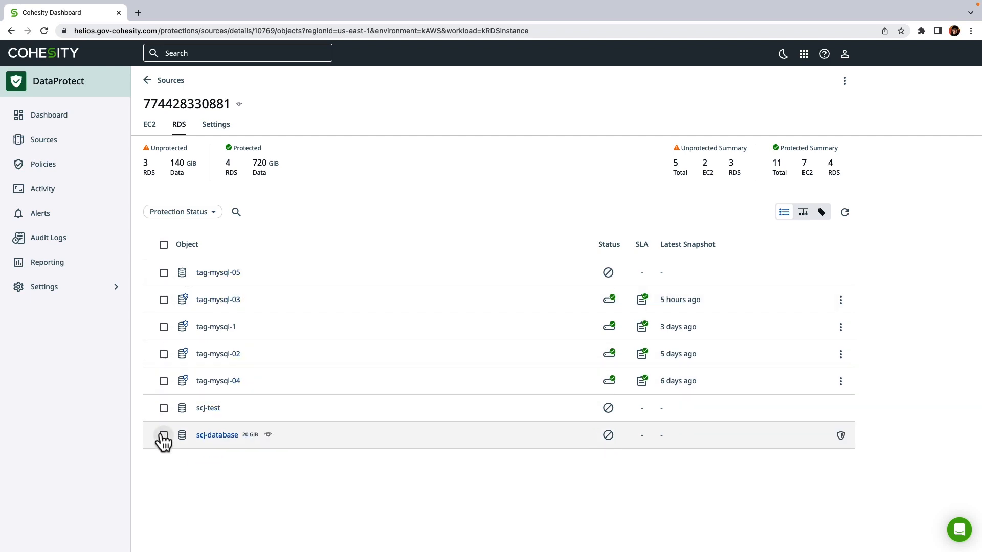
Start a recovery of the tag-mysql-1 RDS instance to a new location, choosing the registered AWS account as the source
left_click(164, 327)
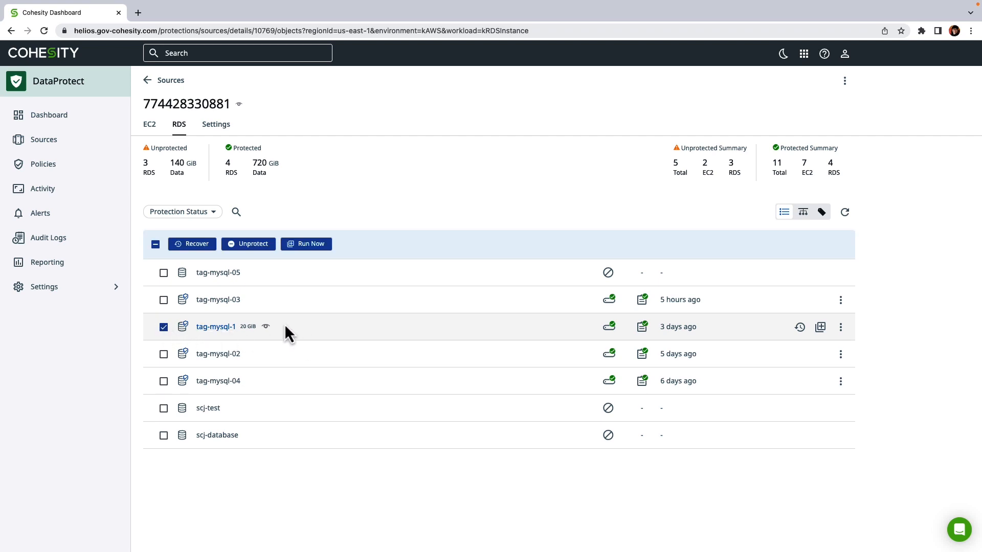
left_click(185, 245)
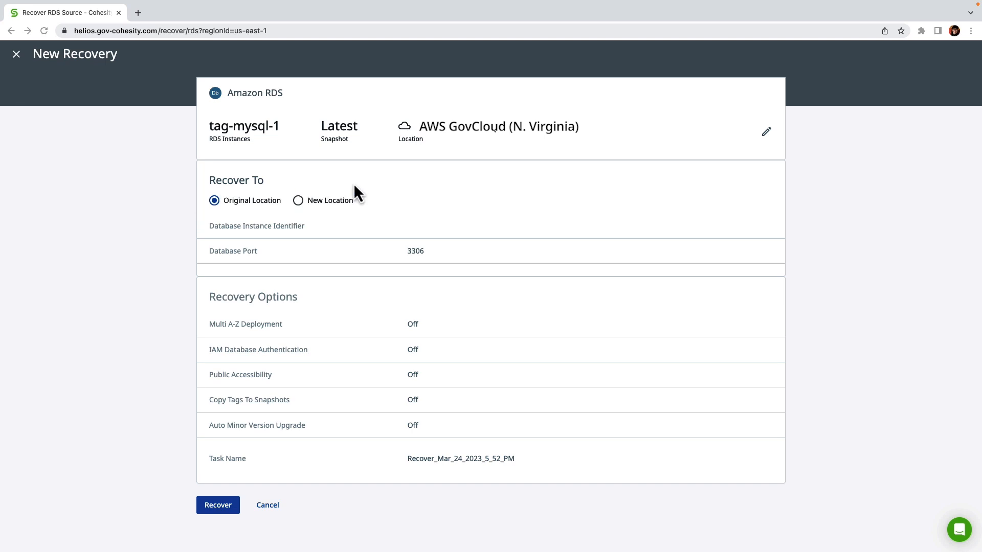
left_click(300, 199)
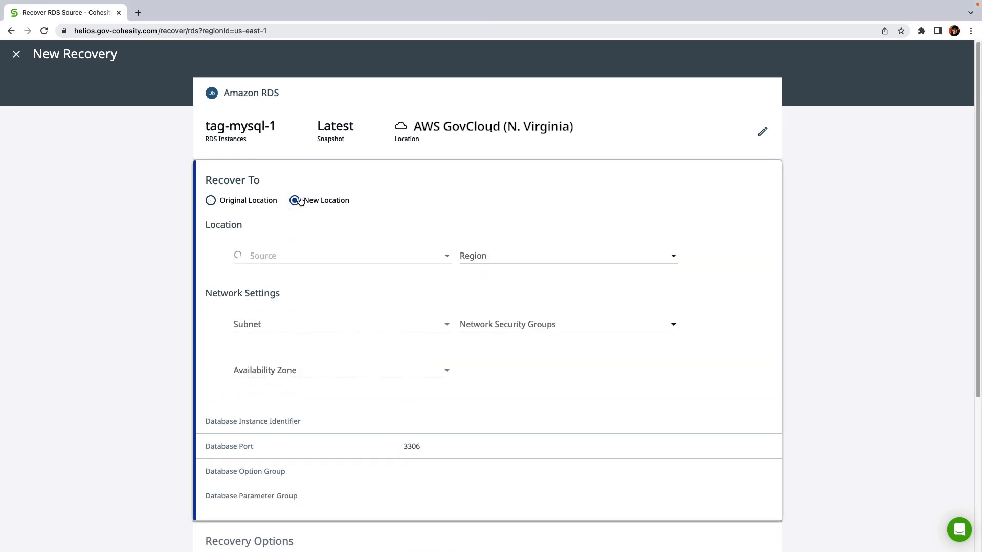
left_click(258, 255)
left_click(269, 310)
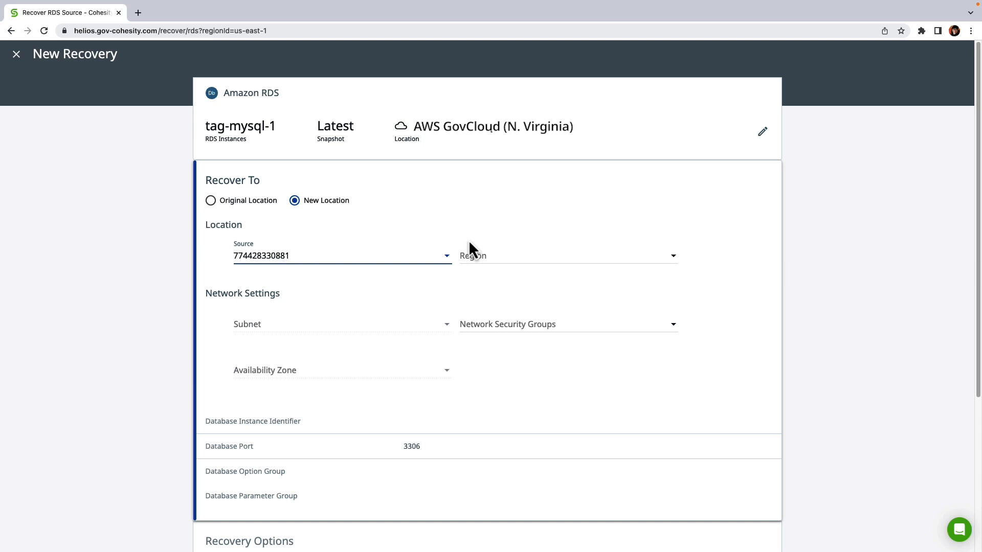
Set region AWS US East (N. Virginia), subnet default-vpc-08fc0f35814d7e5a8, network security group sg-02f90342a47f4b037 (default) and availability zone us-east-1c
left_click(429, 324)
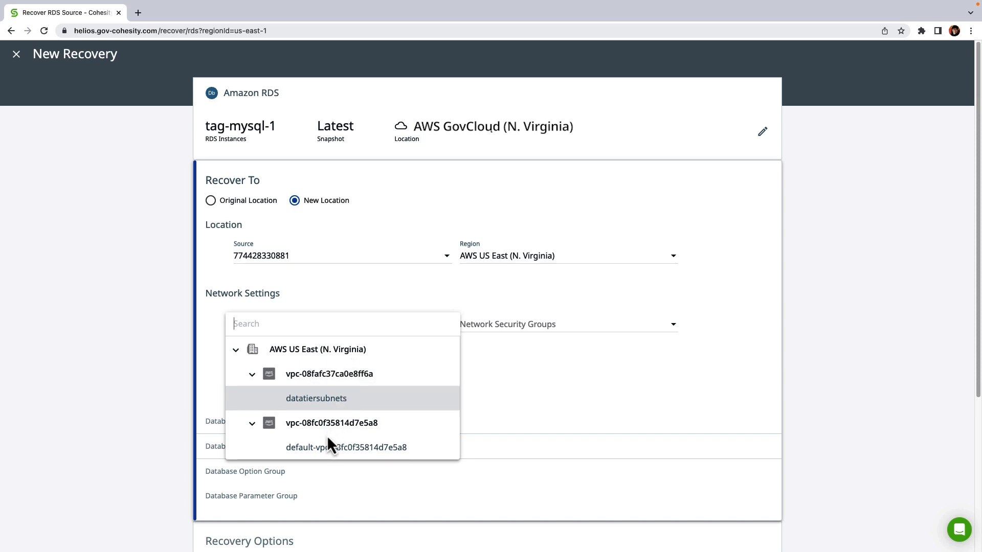
left_click(325, 448)
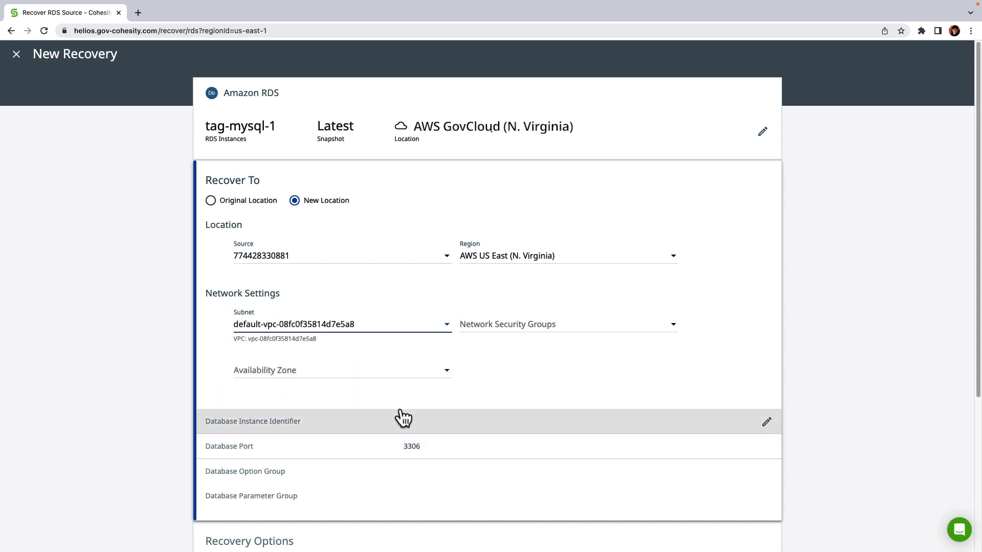
left_click(482, 329)
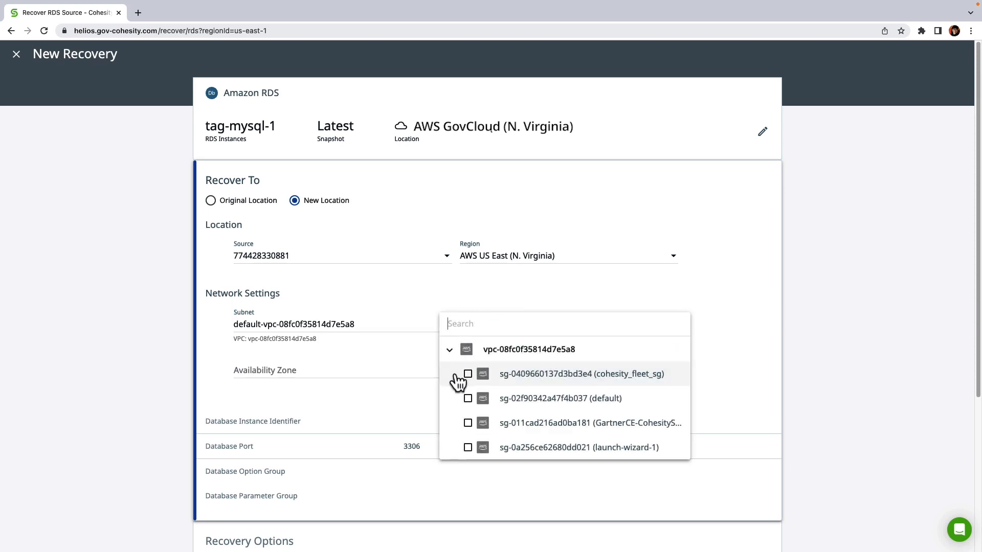
left_click(468, 399)
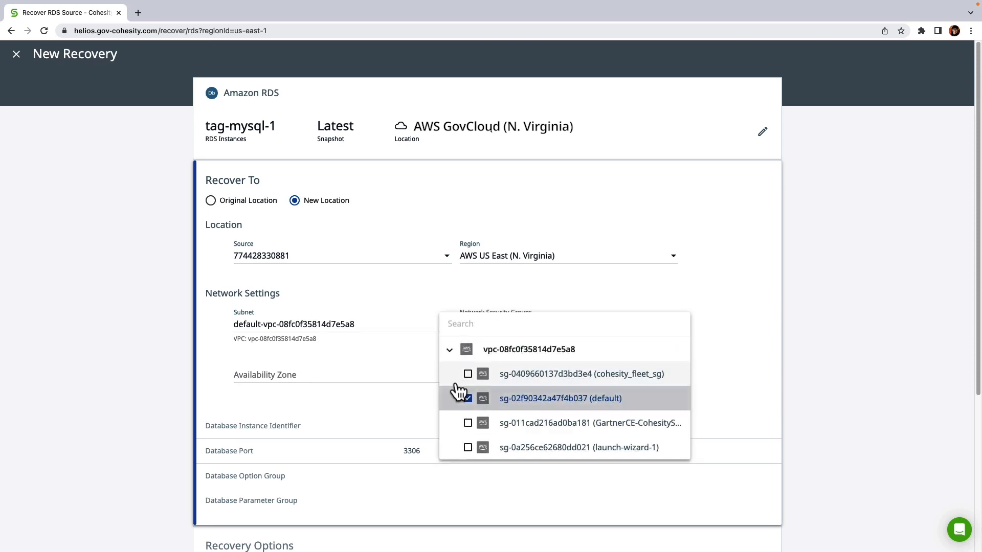
left_click(324, 384)
left_click(322, 382)
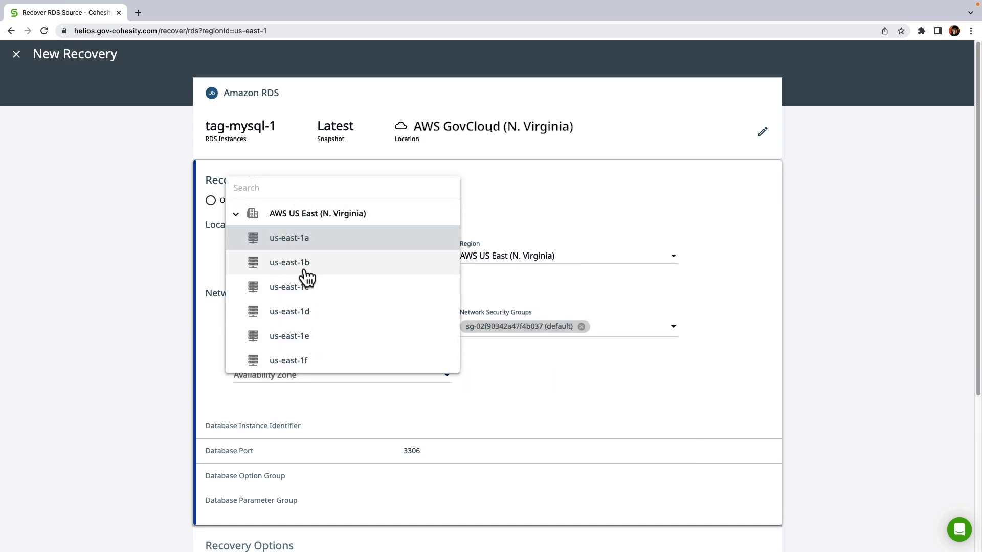
left_click(303, 288)
Set the database instance identifier to scj-db-test, the option group to default:mysql-5-7 and the parameter group to default.mysql5.7
left_click(235, 424)
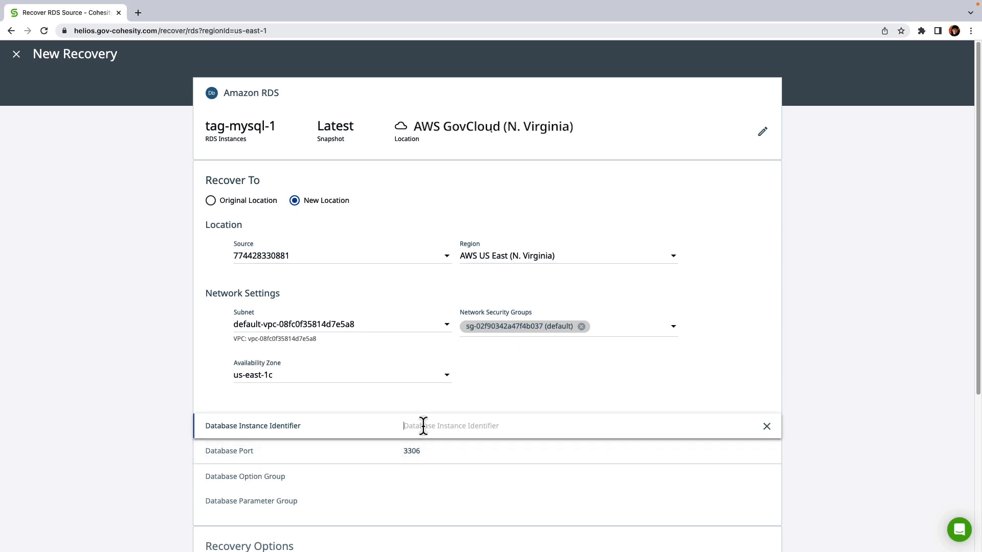
type("scj-db-test")
left_click(413, 474)
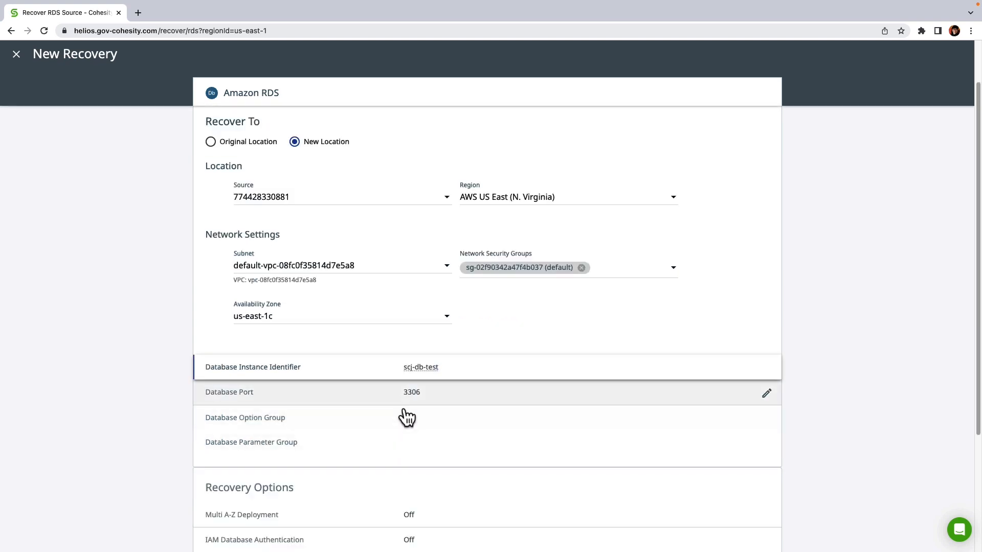
left_click(443, 440)
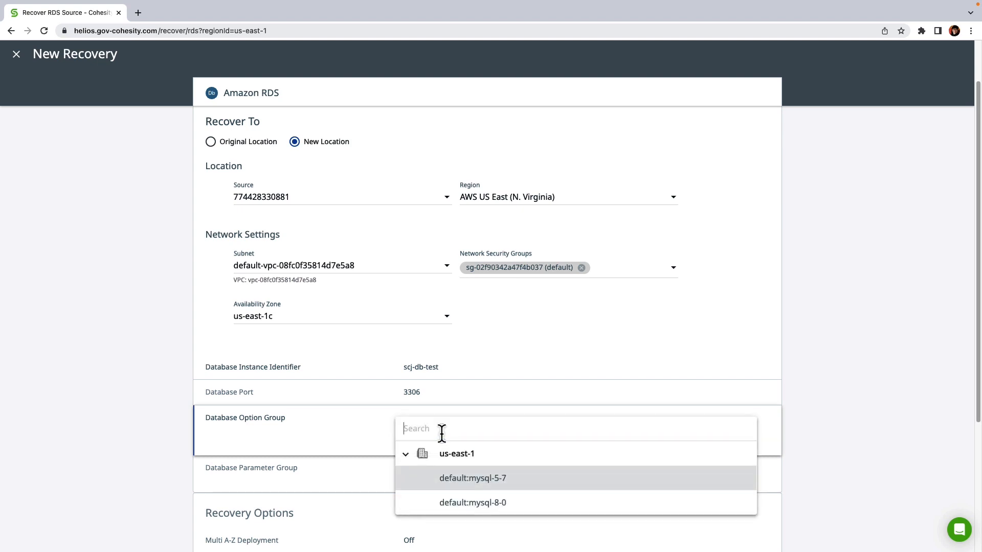
left_click(445, 480)
left_click(416, 485)
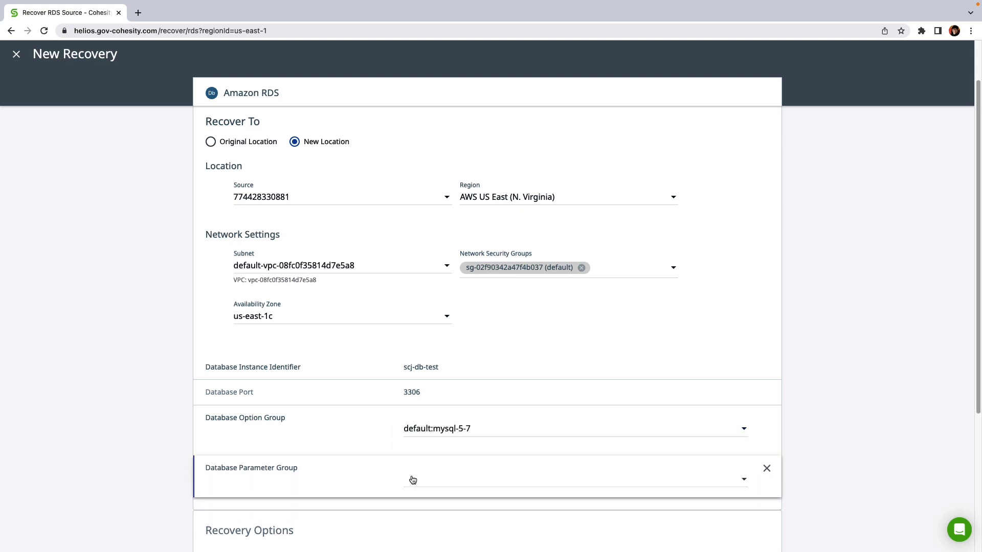
left_click(416, 490)
left_click(447, 450)
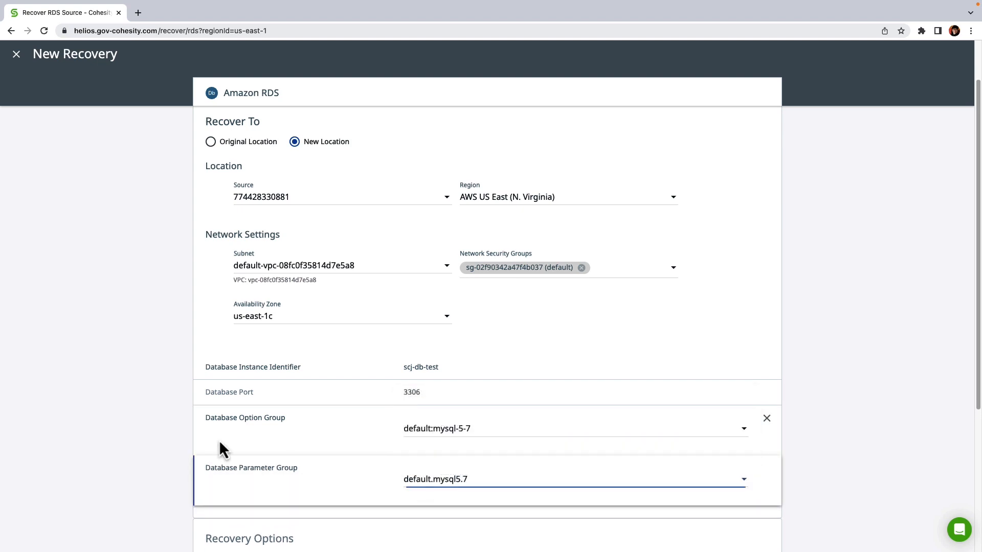
Review the recovery options, leaving them as they are, and submit the RDS recovery task
scroll(362, 457, "down", 4)
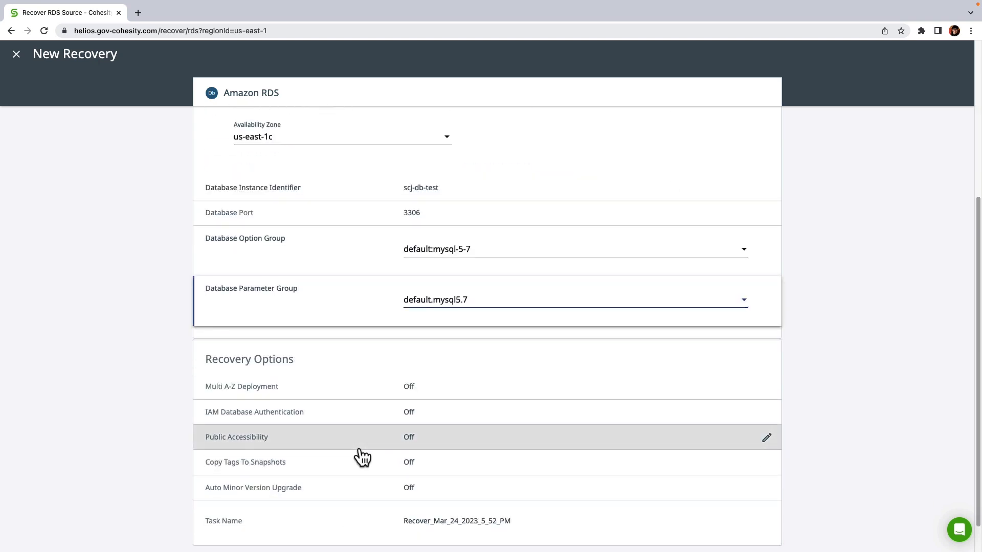
scroll(358, 456, "down", 1)
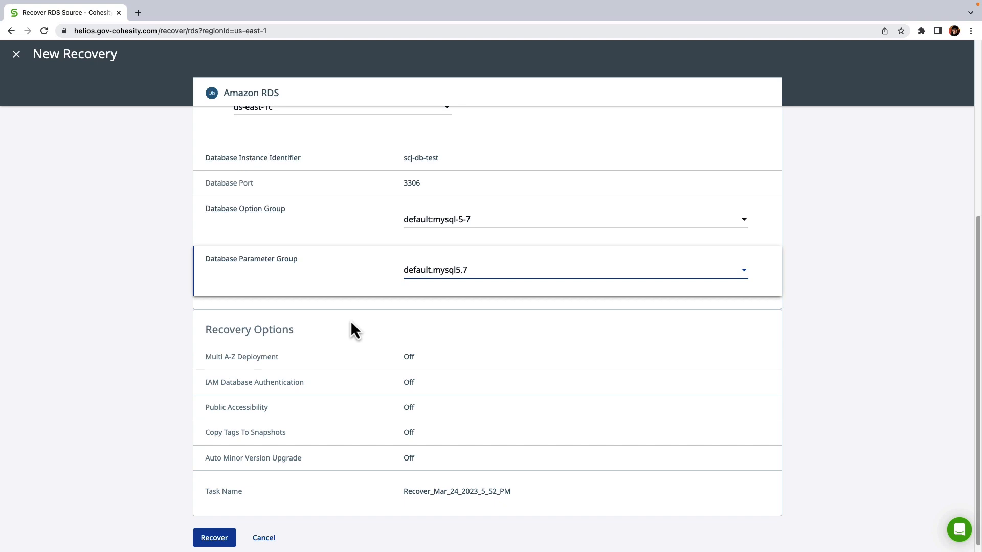
scroll(351, 320, "down", 1)
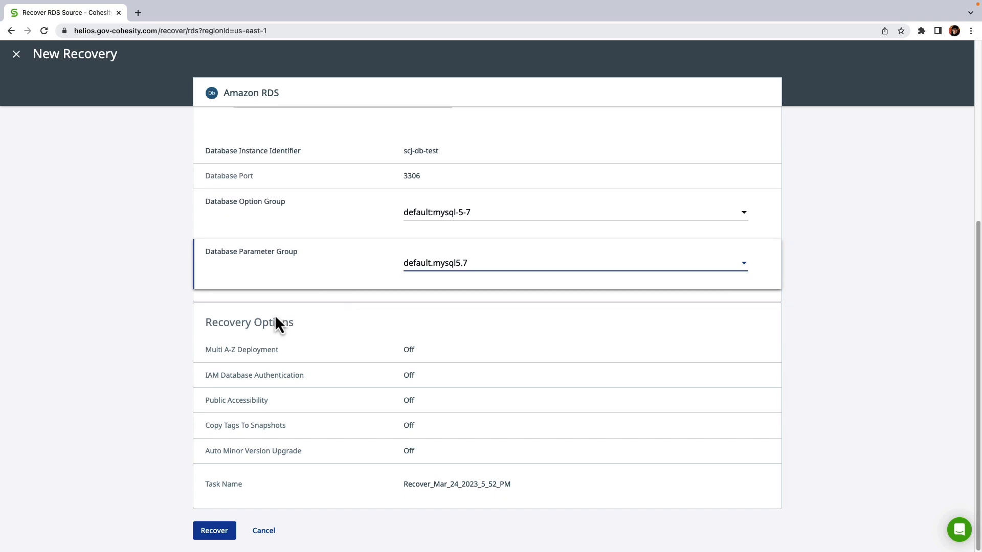
left_click(207, 532)
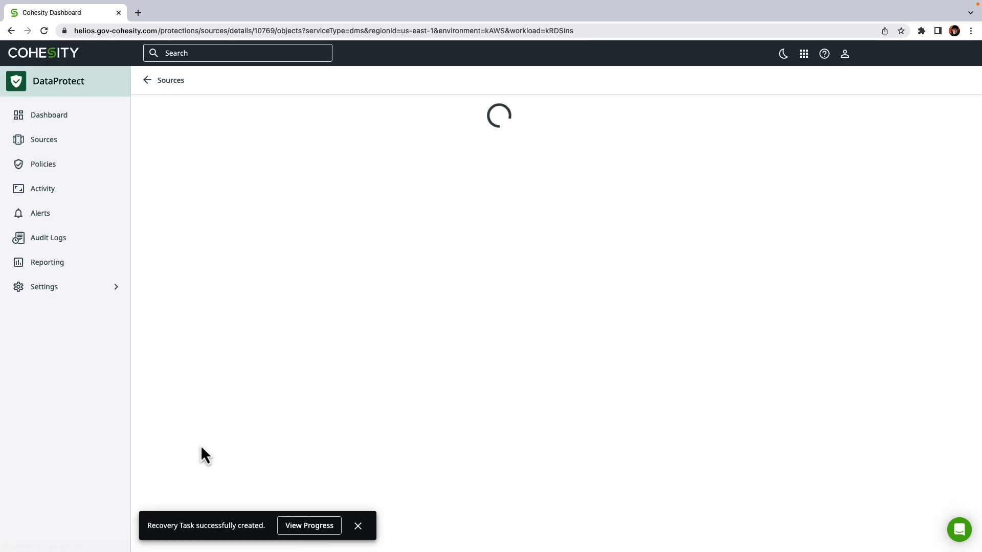